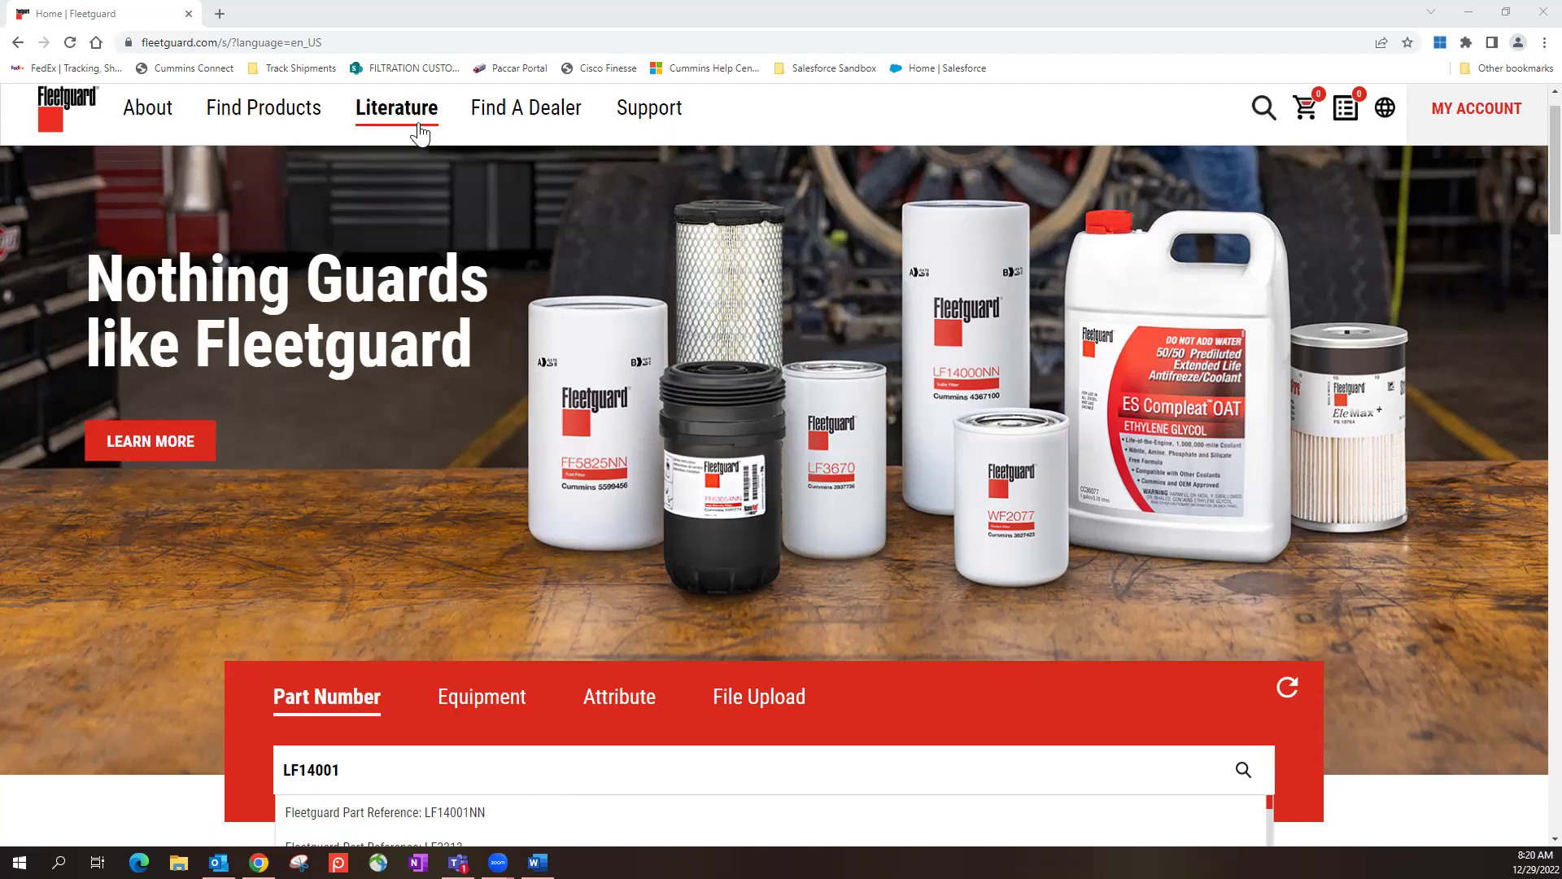
{"action": "left_click", "coordinate": [148, 110]}
{"action": "mouse_move", "coordinate": [148, 107]}
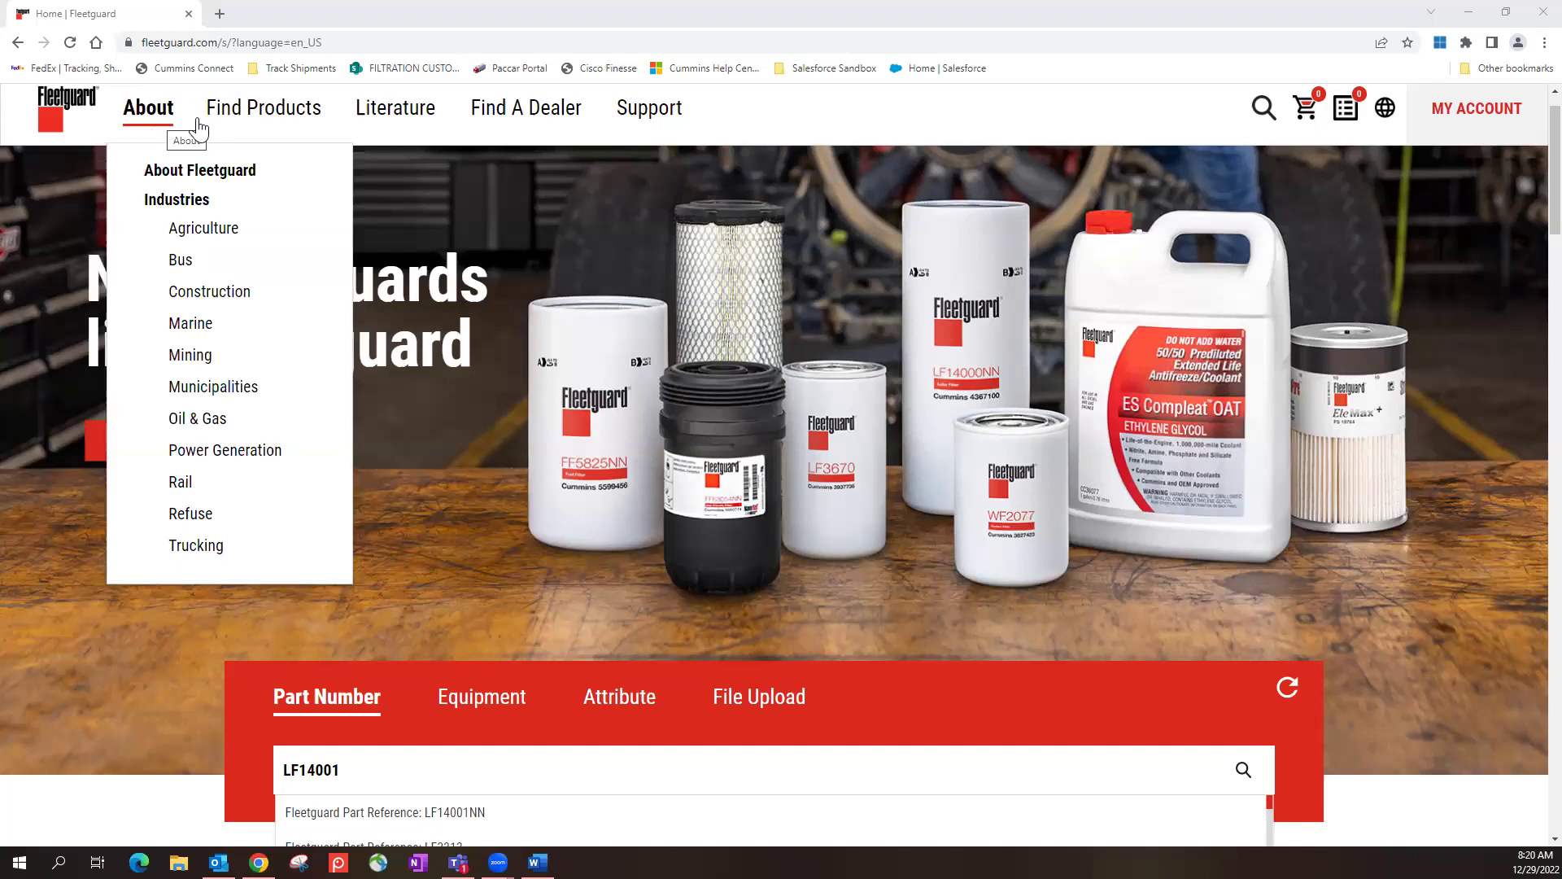
{"action": "left_click", "coordinate": [270, 125]}
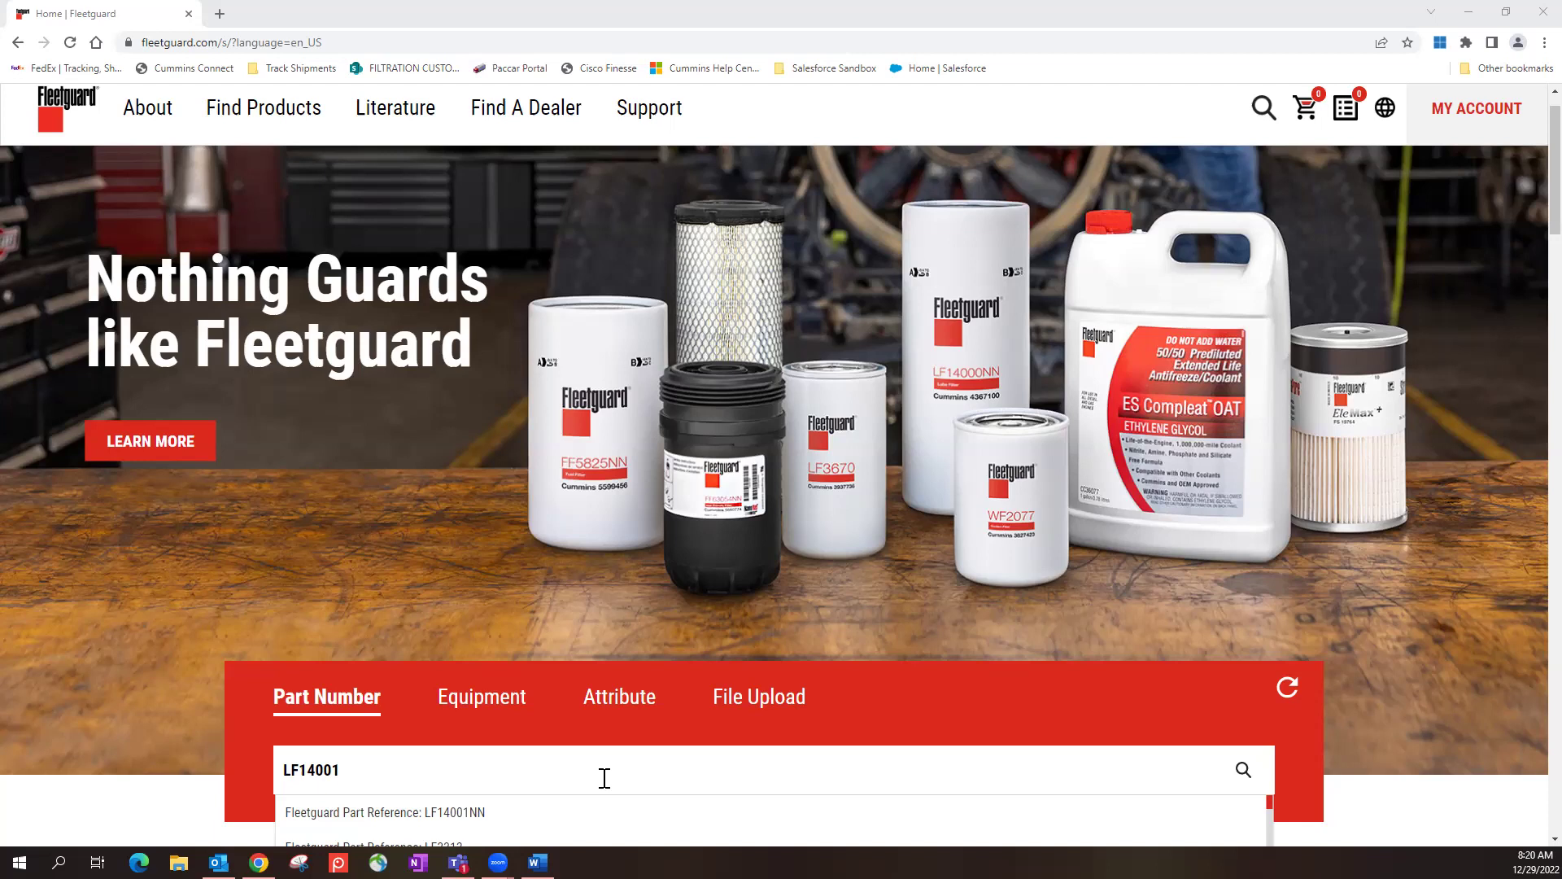
Choose the 'Fleetguard Part Reference: LF14001NN' suggestion to reach its product details page.
{"action": "left_click", "coordinate": [499, 820]}
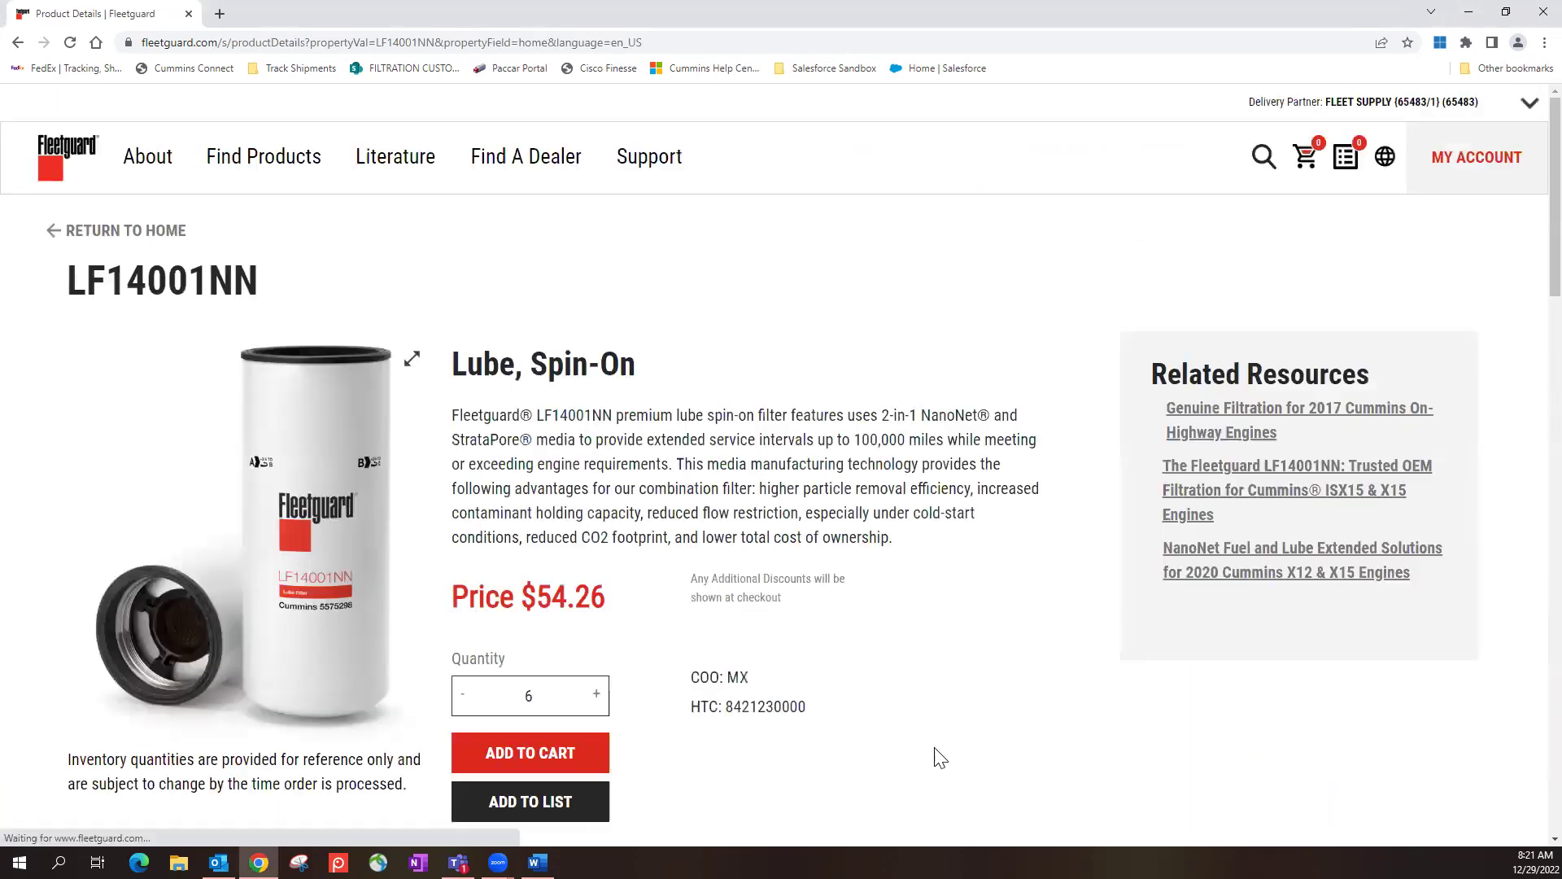
{"action": "scroll", "coordinate": [939, 758], "scroll_direction": "down", "scroll_amount": 1}
{"action": "scroll", "coordinate": [938, 758], "scroll_direction": "down", "scroll_amount": 1}
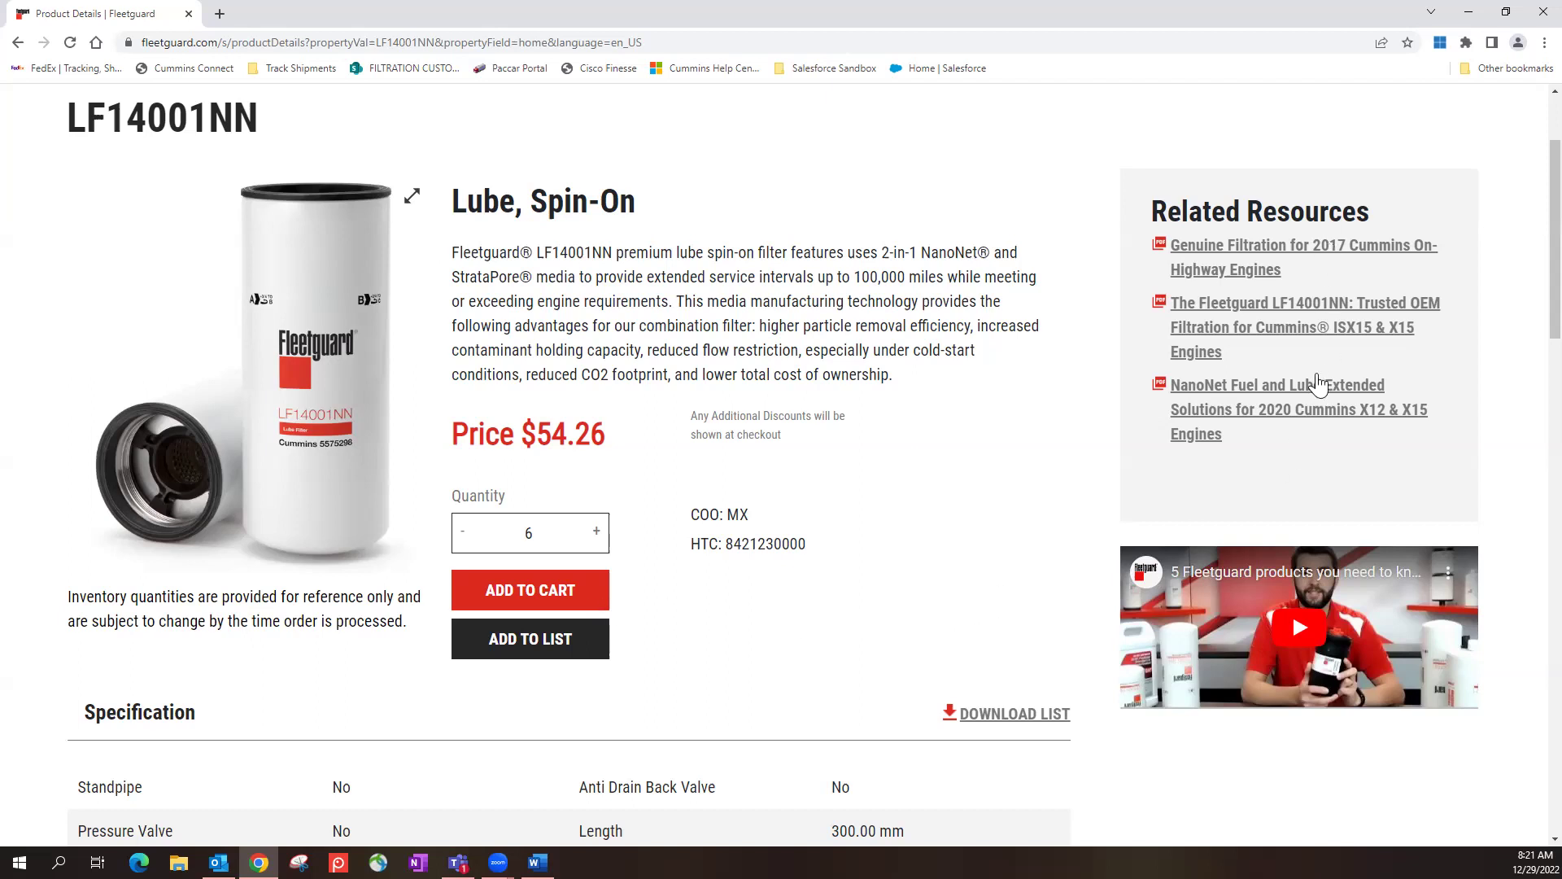
{"action": "scroll", "coordinate": [904, 453], "scroll_direction": "down", "scroll_amount": 1}
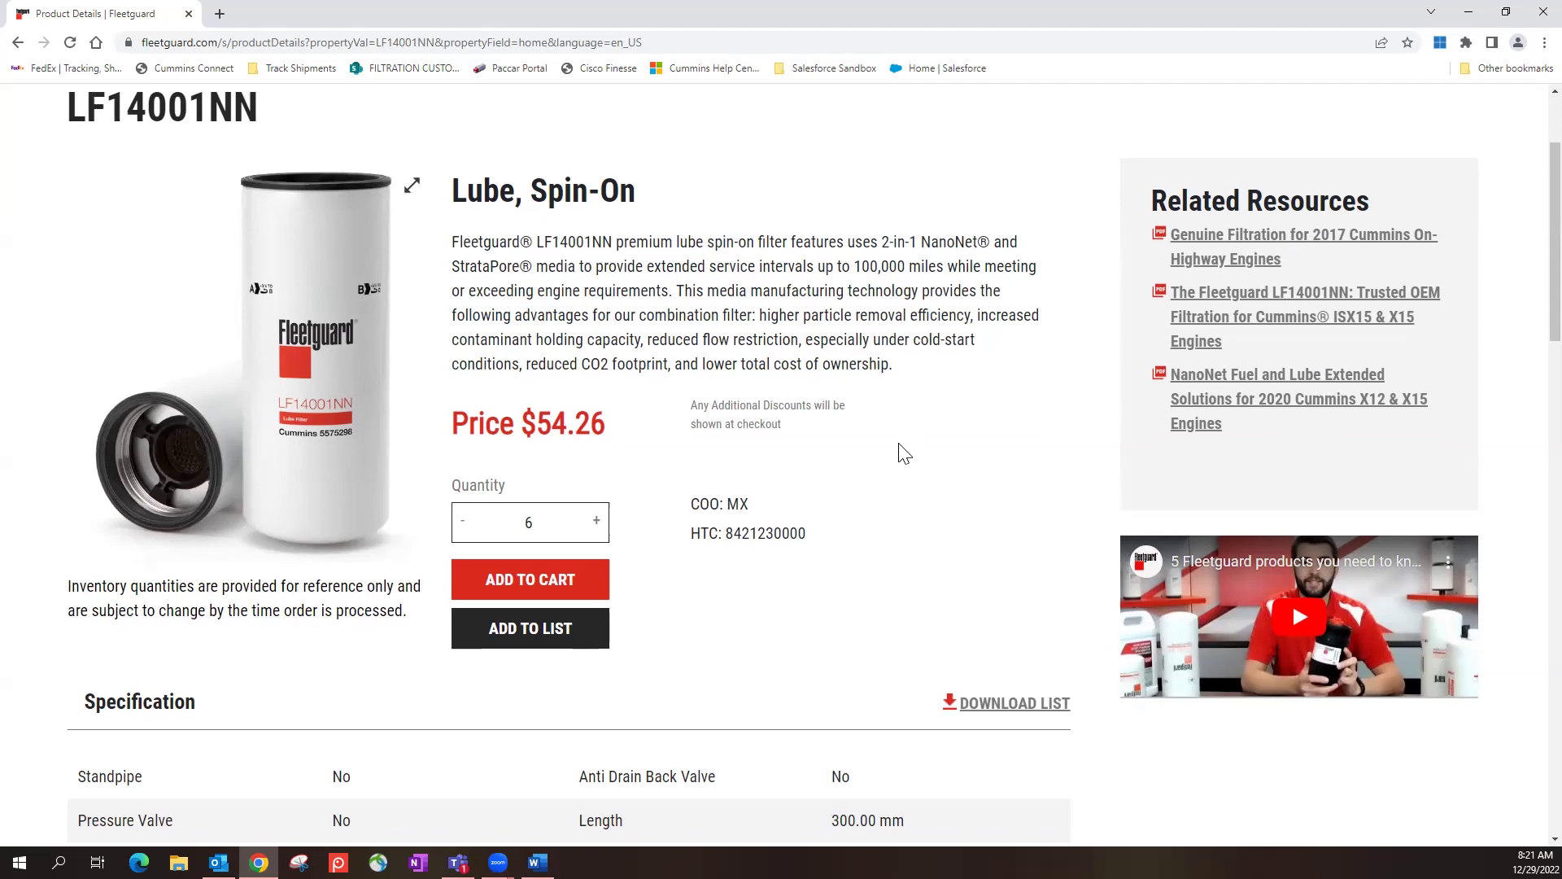
{"action": "scroll", "coordinate": [904, 453], "scroll_direction": "down", "scroll_amount": 3}
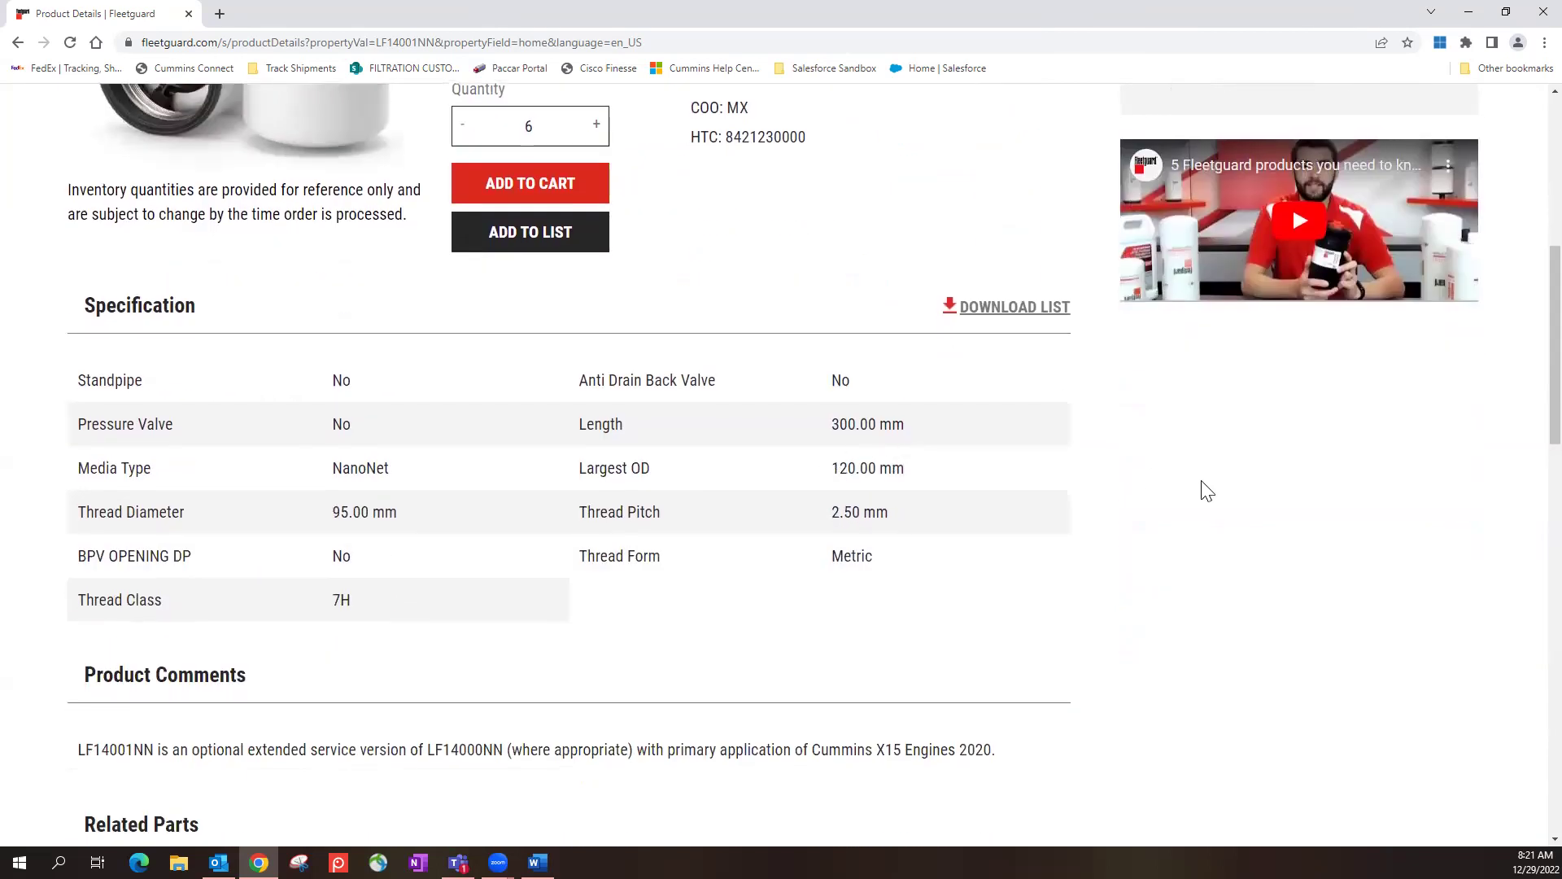
{"action": "scroll", "coordinate": [1206, 491], "scroll_direction": "down", "scroll_amount": 4}
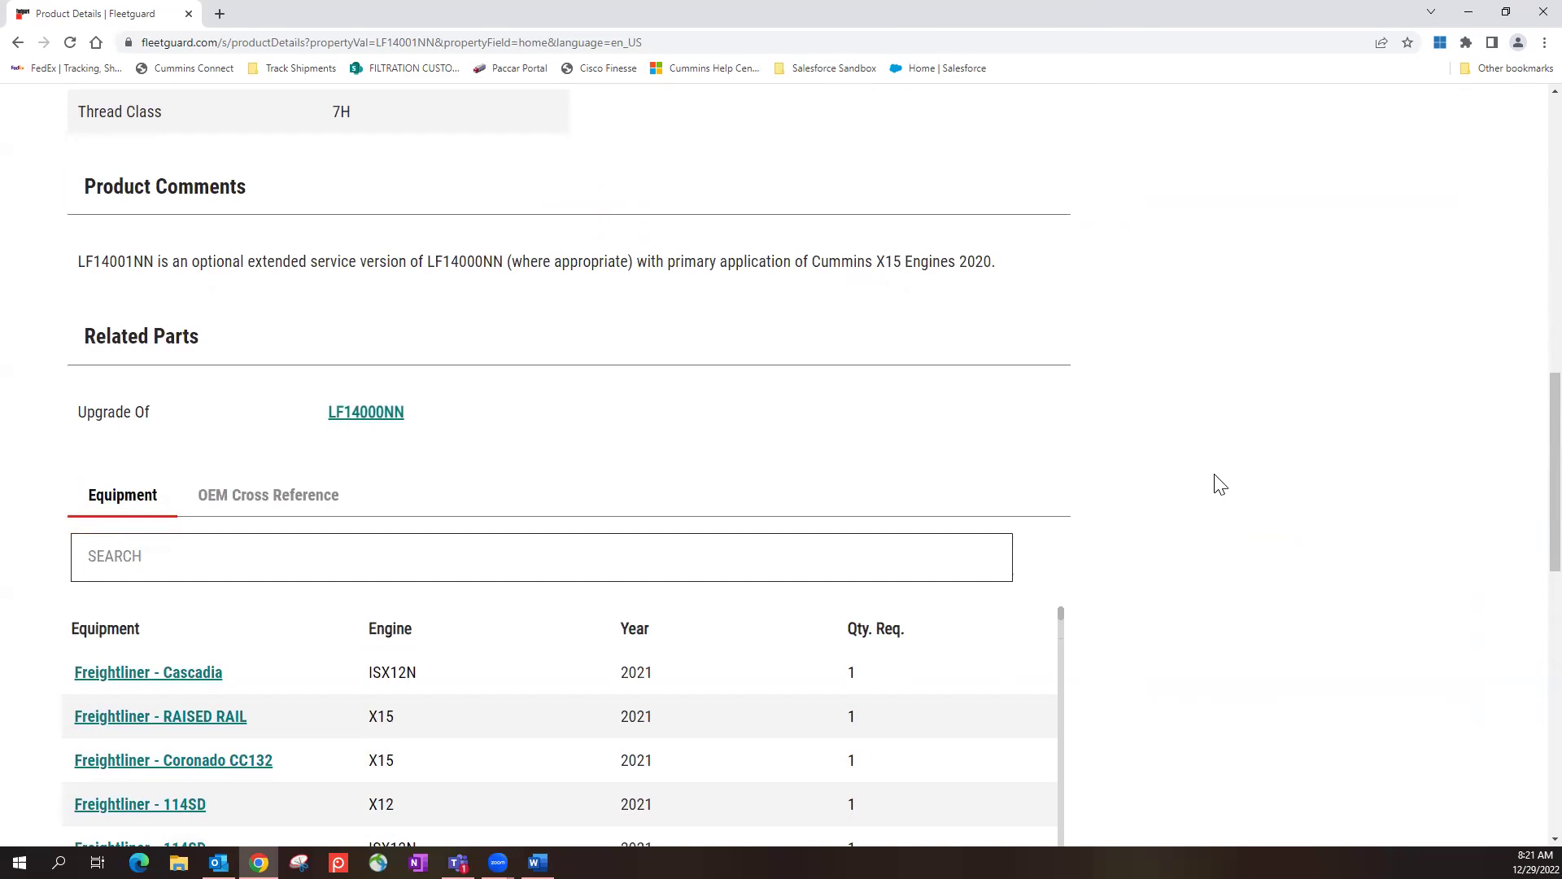
{"action": "scroll", "coordinate": [1191, 443], "scroll_direction": "down", "scroll_amount": 2}
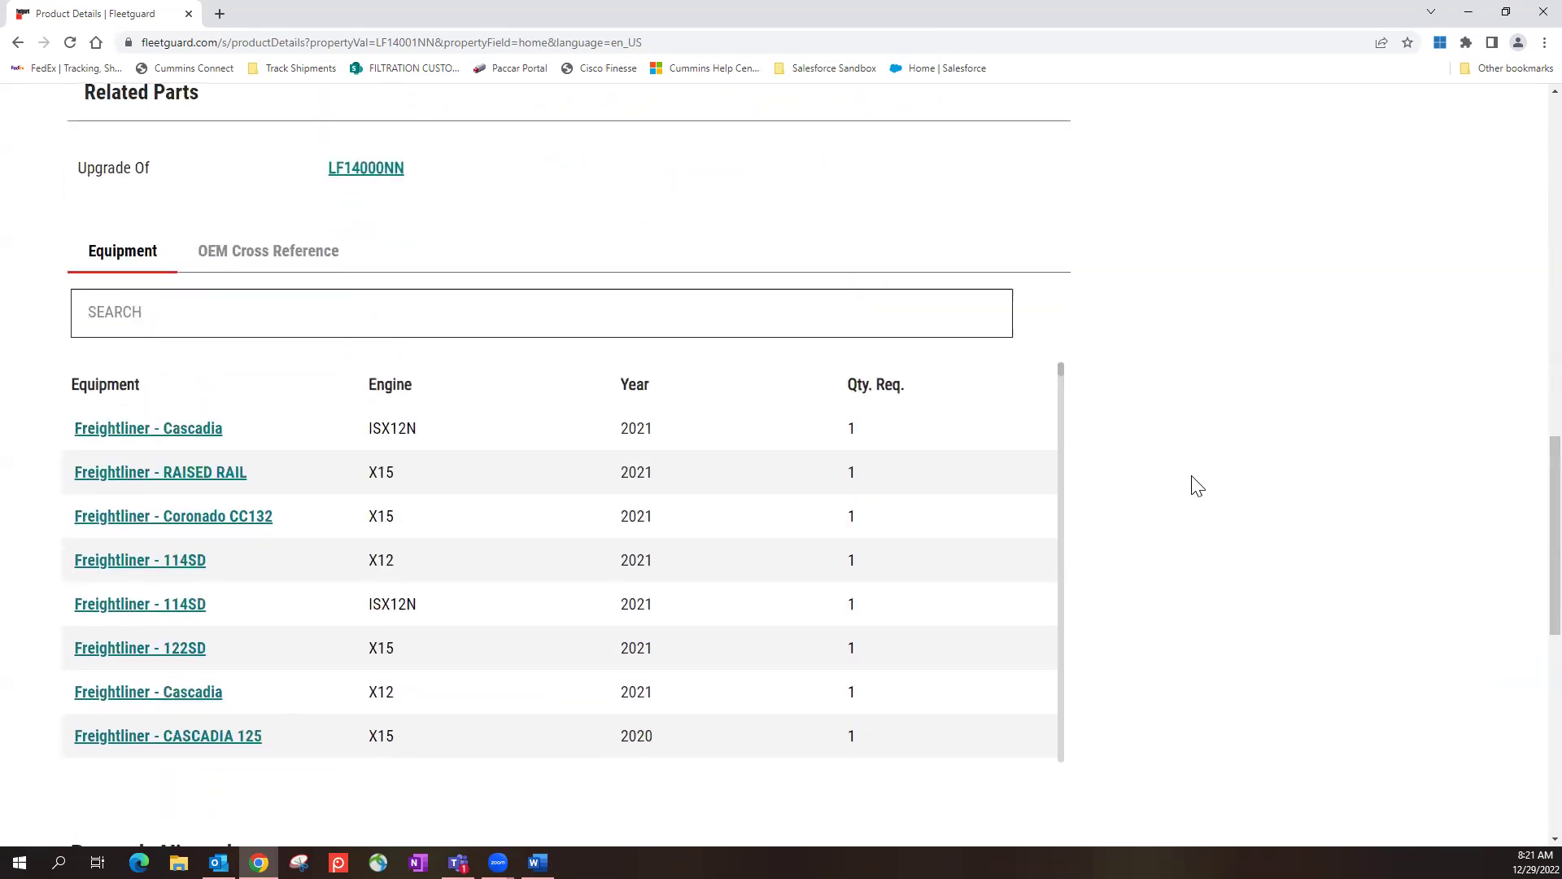
{"action": "scroll", "coordinate": [1172, 489], "scroll_direction": "up", "scroll_amount": 2}
{"action": "scroll", "coordinate": [1167, 483], "scroll_direction": "up", "scroll_amount": 2}
{"action": "scroll", "coordinate": [1167, 488], "scroll_direction": "up", "scroll_amount": 2}
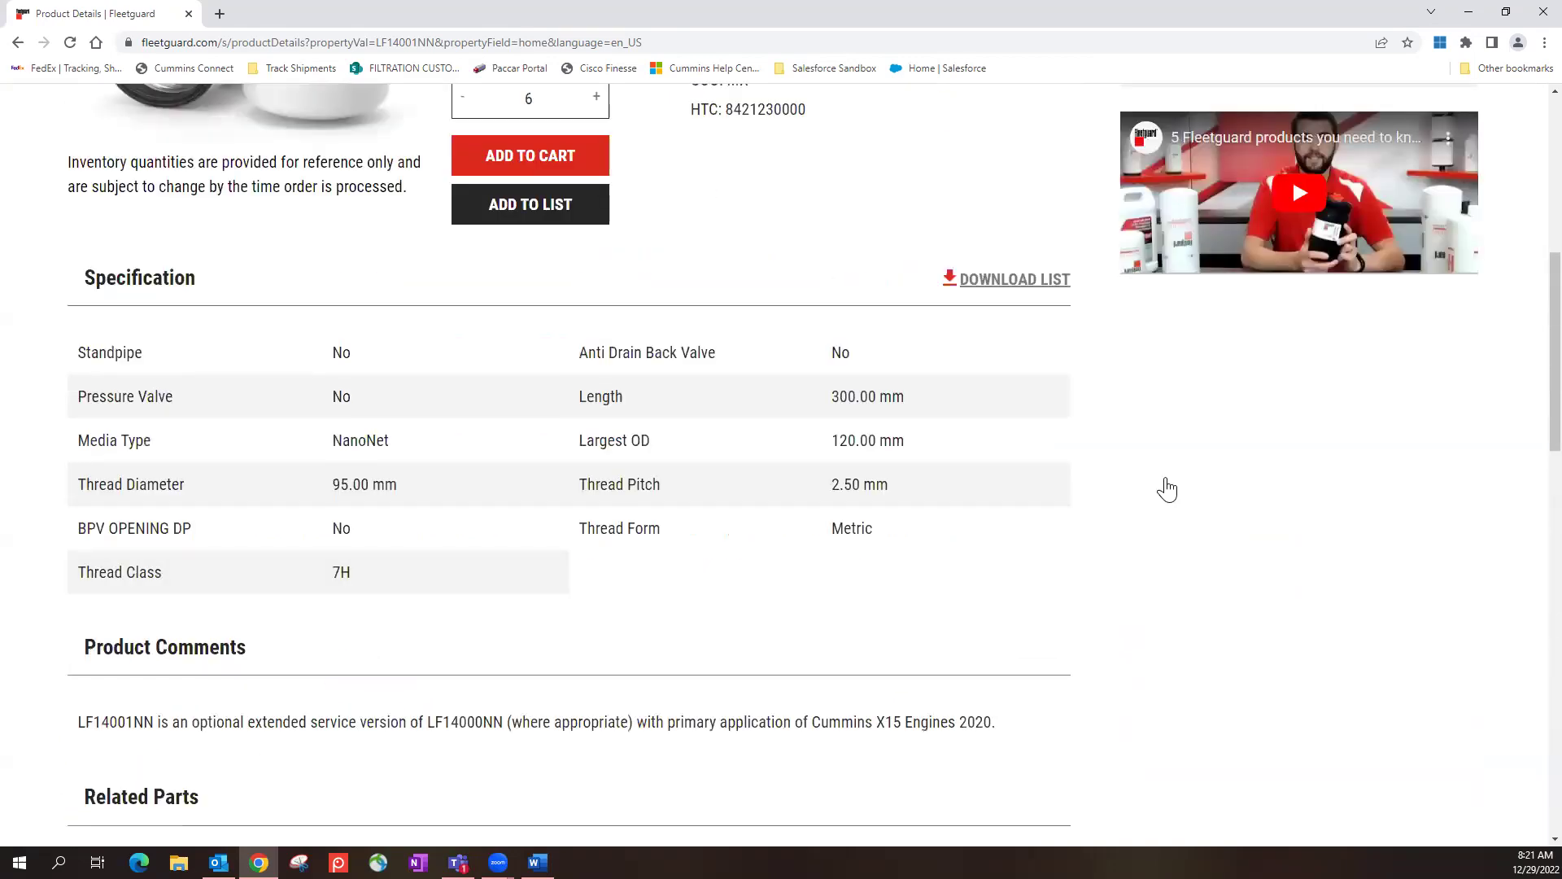
{"action": "scroll", "coordinate": [1161, 488], "scroll_direction": "up", "scroll_amount": 3}
{"action": "scroll", "coordinate": [1151, 471], "scroll_direction": "up", "scroll_amount": 2}
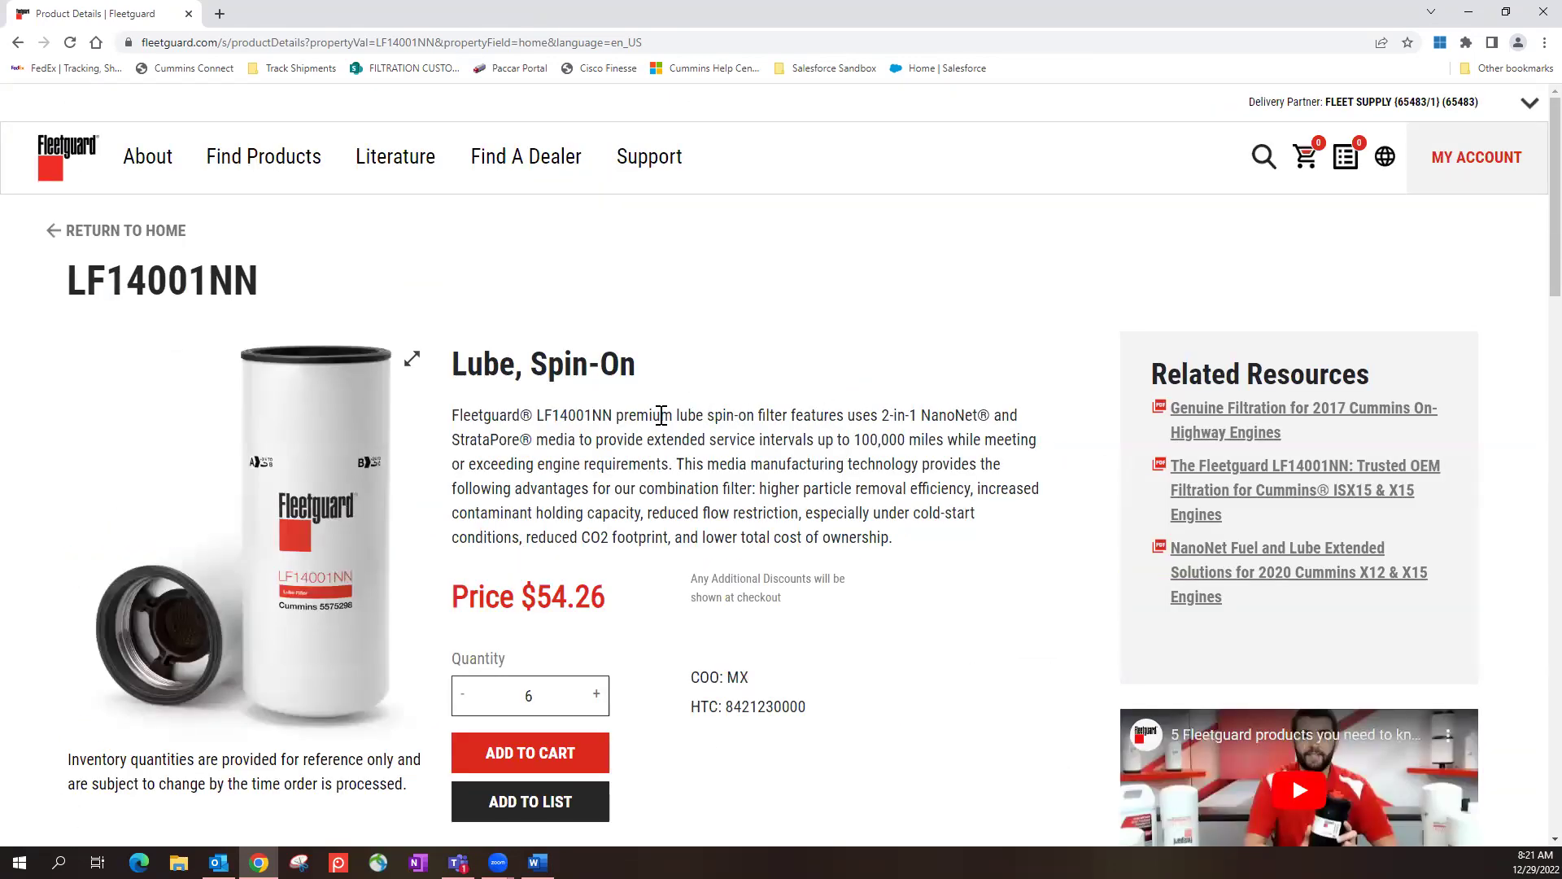
{"action": "mouse_move", "coordinate": [264, 157]}
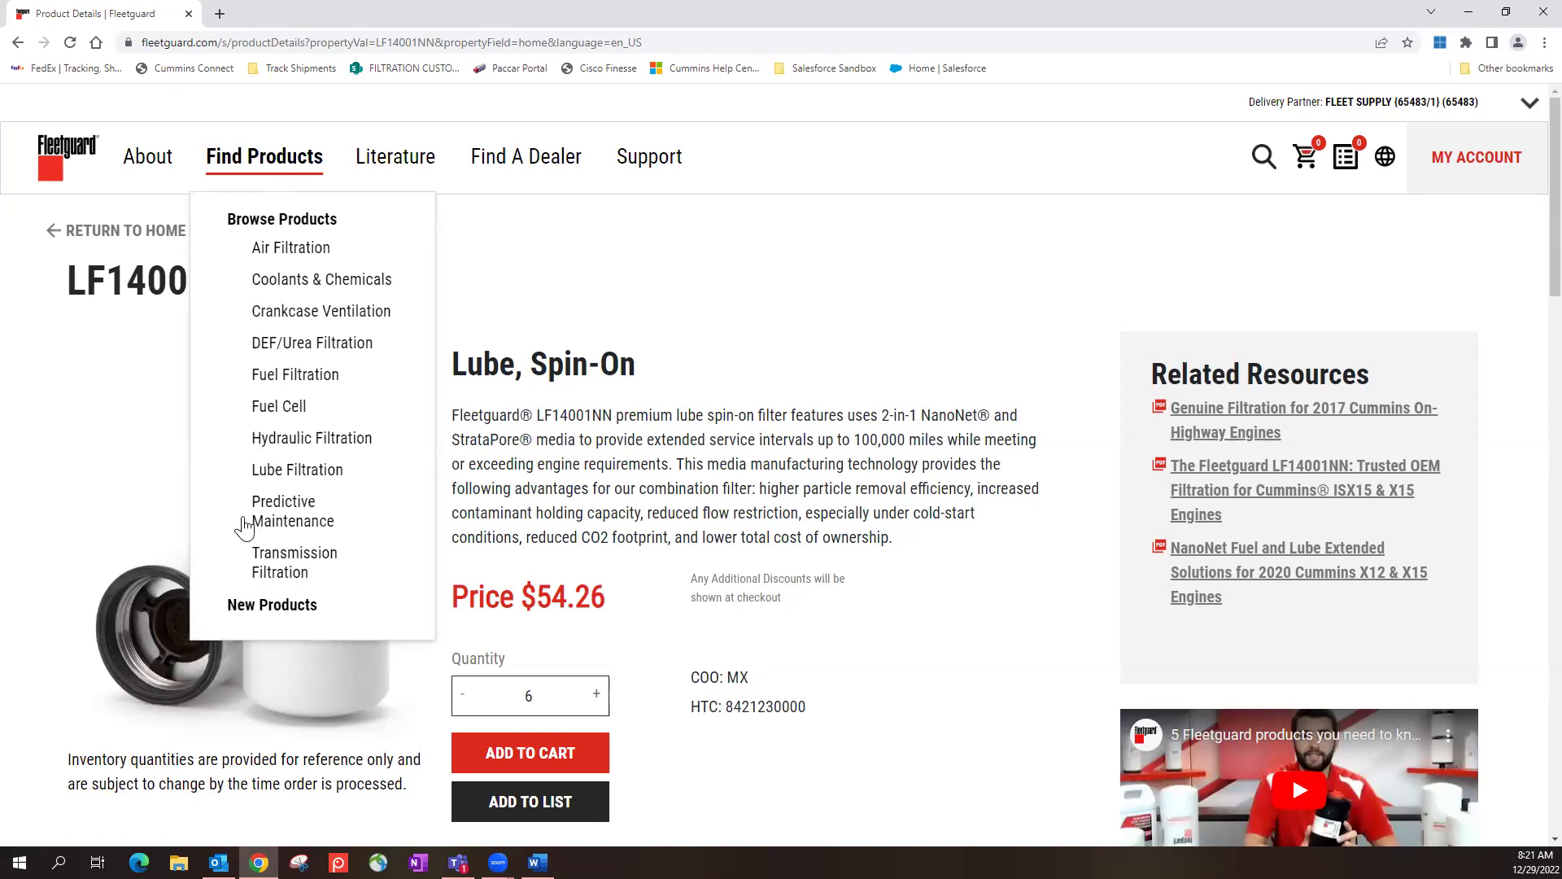
Go to New Products, review the time-range options, then show the Obsolete parts list with replacements.
{"action": "left_click", "coordinate": [258, 615]}
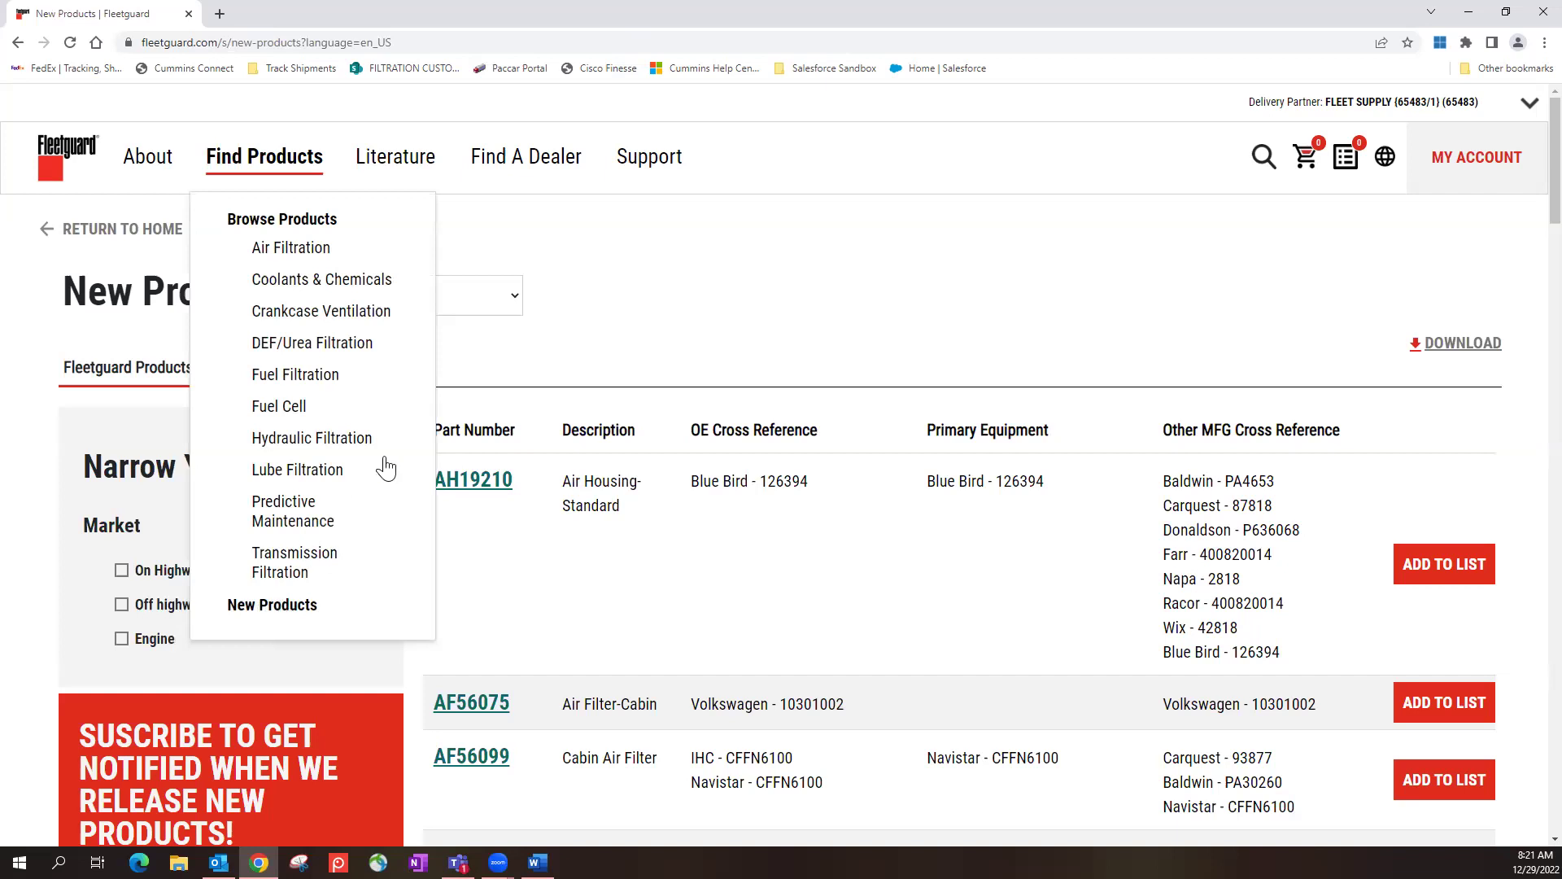
{"action": "left_click", "coordinate": [513, 305]}
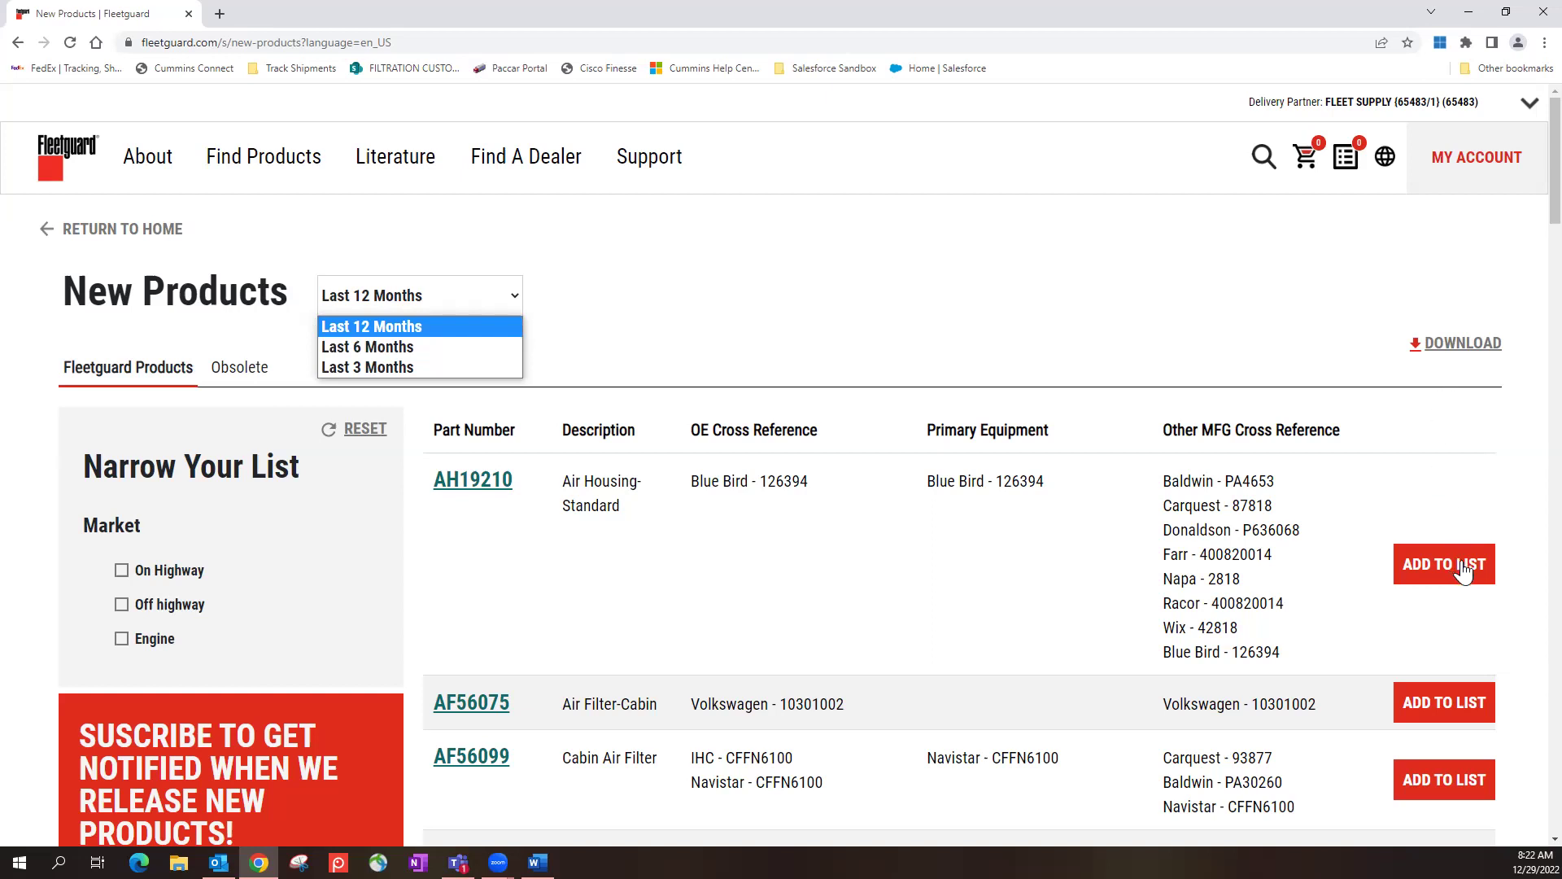
{"action": "scroll", "coordinate": [291, 664], "scroll_direction": "down", "scroll_amount": 2}
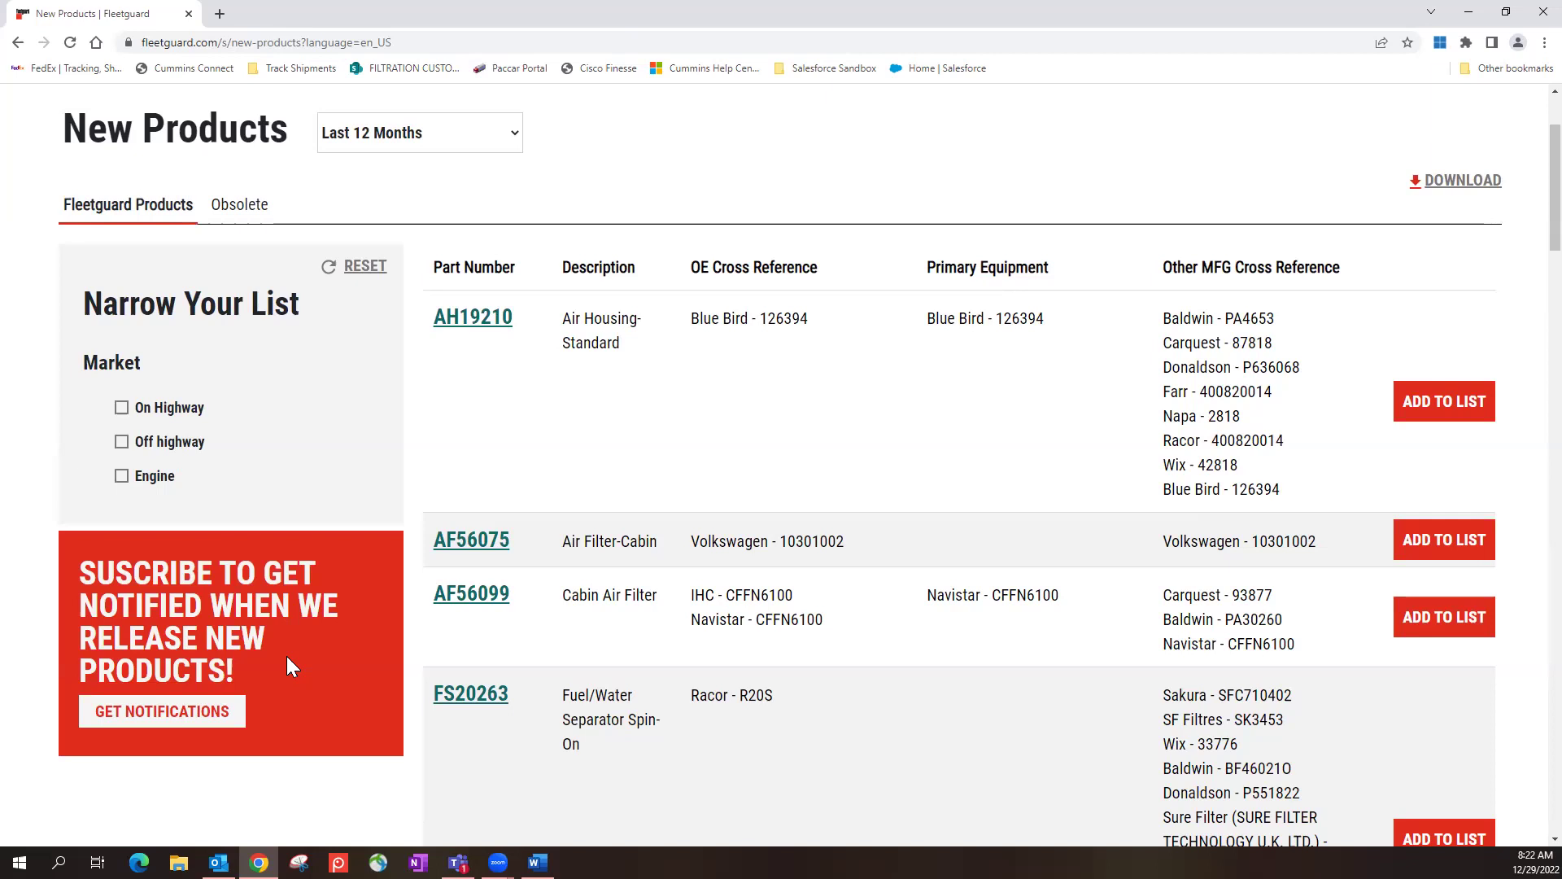
{"action": "scroll", "coordinate": [288, 678], "scroll_direction": "up", "scroll_amount": 2}
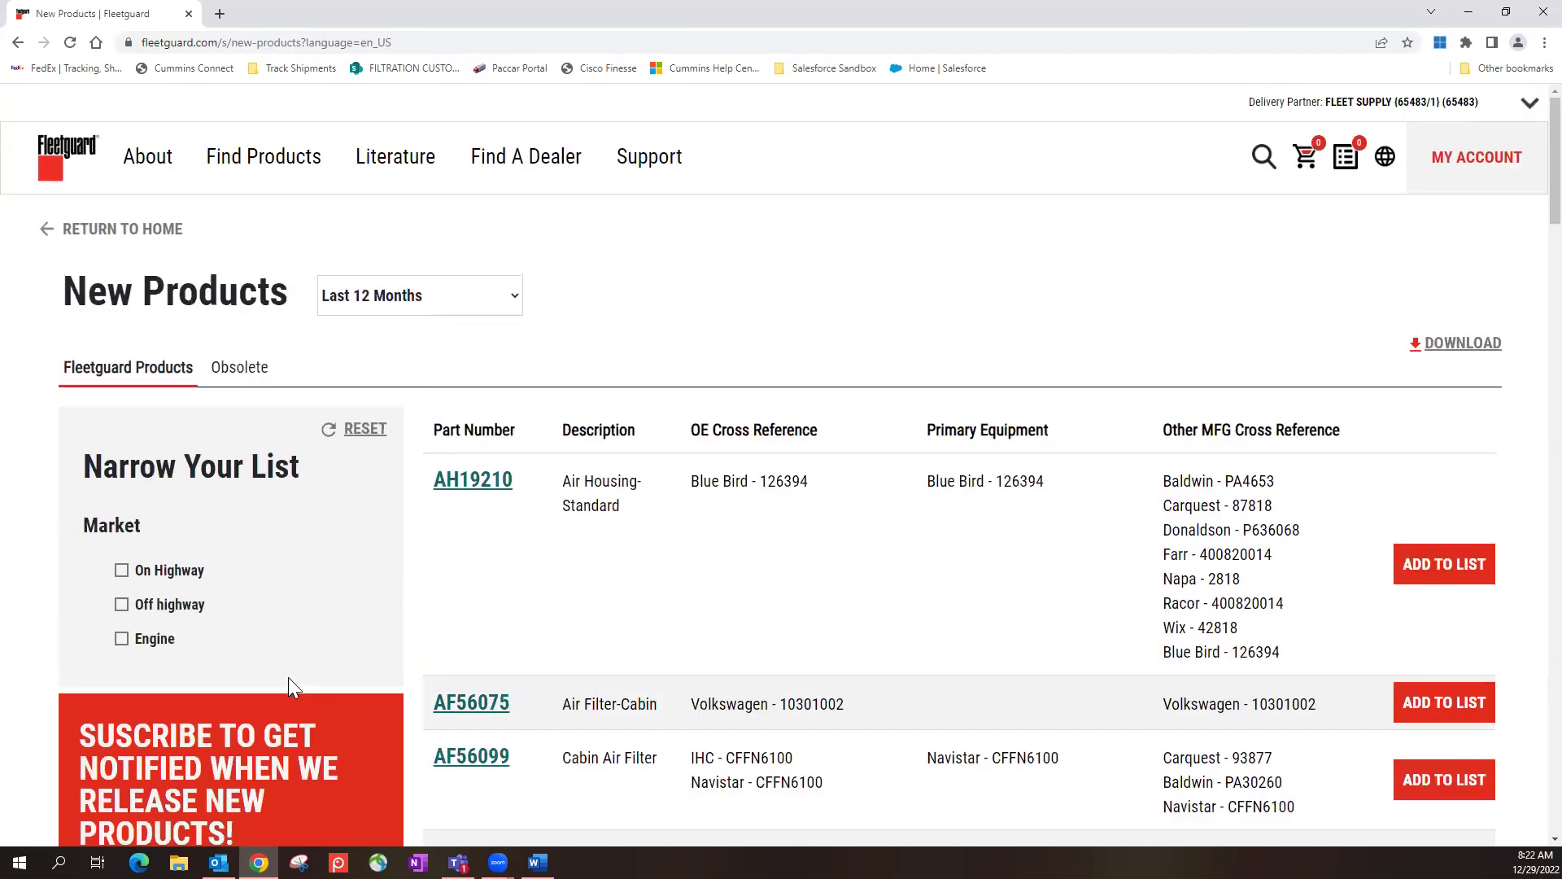
{"action": "left_click", "coordinate": [254, 379]}
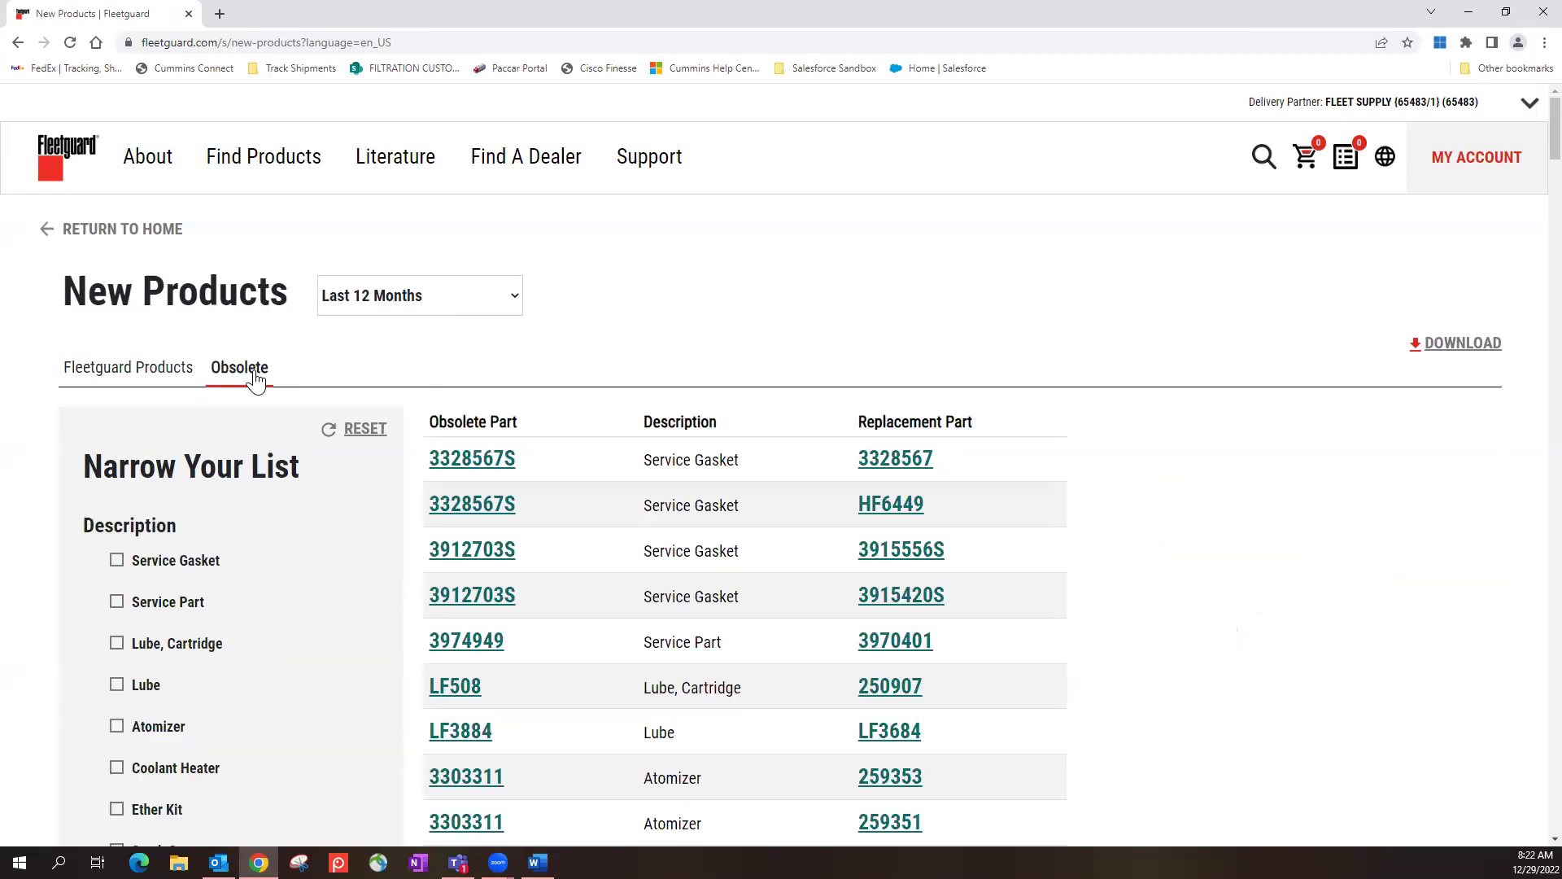